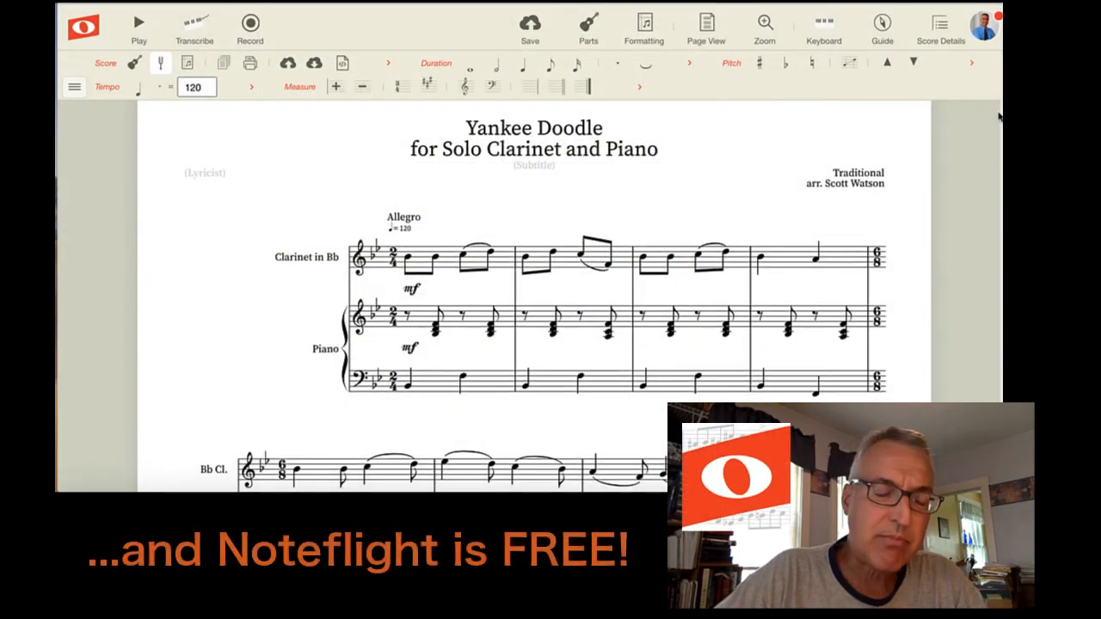
# Step: Look through the Yankee Doodle score, including its 2/4, 6/8 and 4/4 sections
pyautogui.scroll(-2, 999, 117)
pyautogui.scroll(-5, 999, 117)
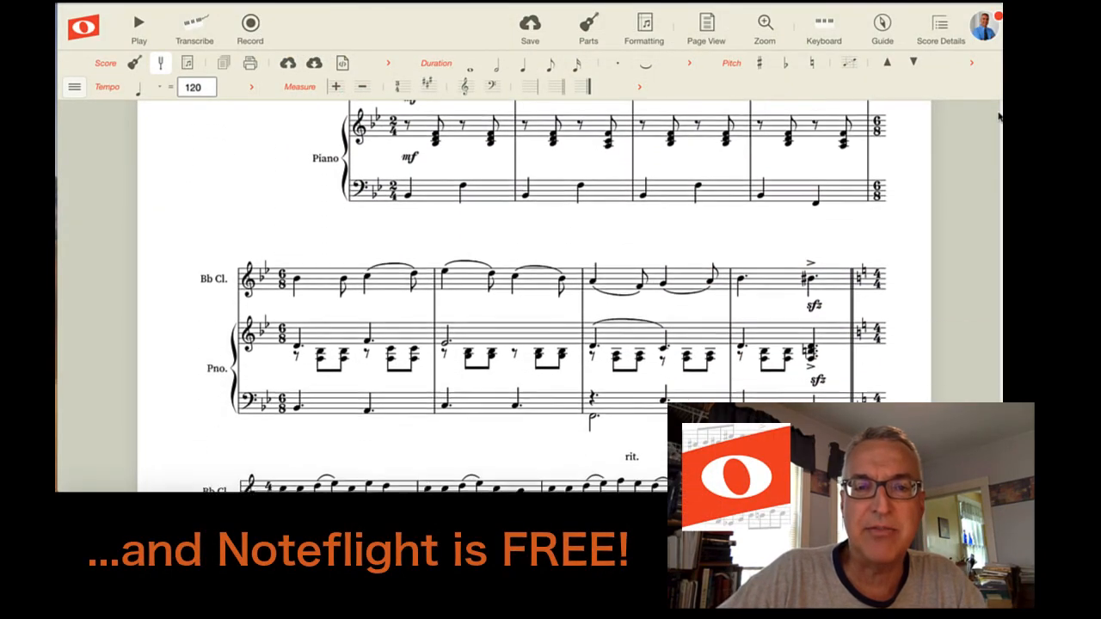
pyautogui.scroll(-4, 999, 117)
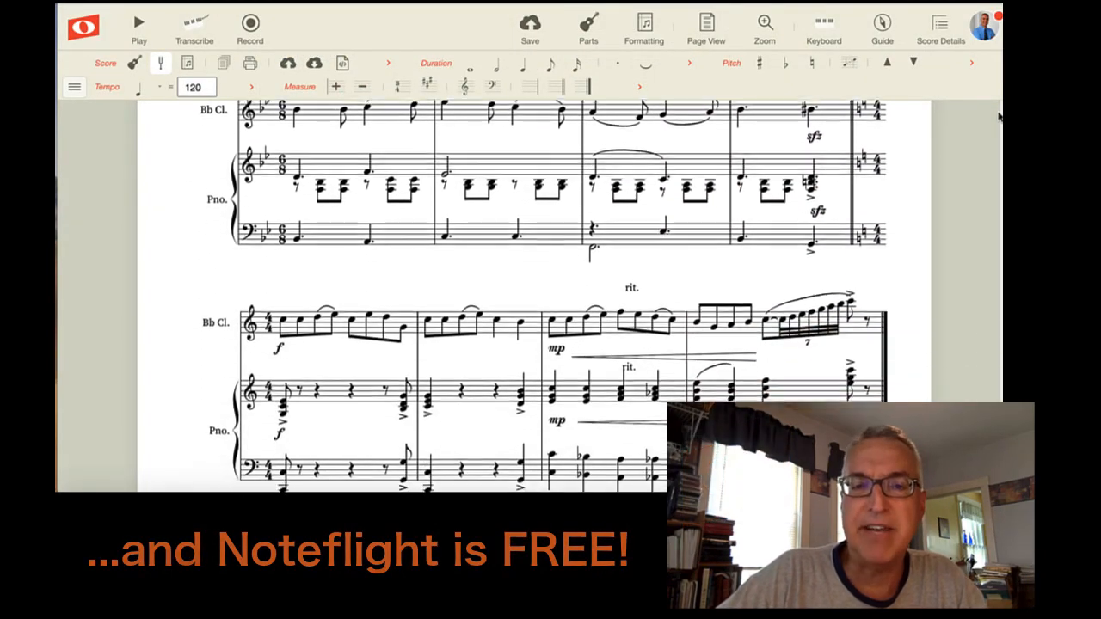
pyautogui.scroll(-1, 999, 117)
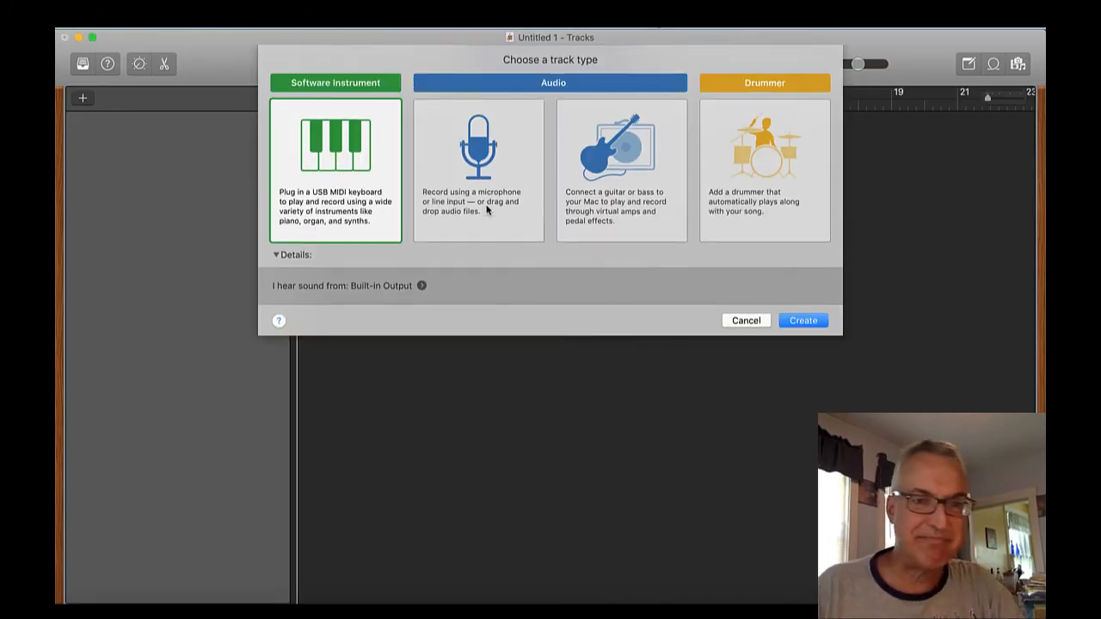
# Step: Create a Software Instrument track in the new GarageBand project and hide the sound library and Smart Controls
pyautogui.click(817, 322)
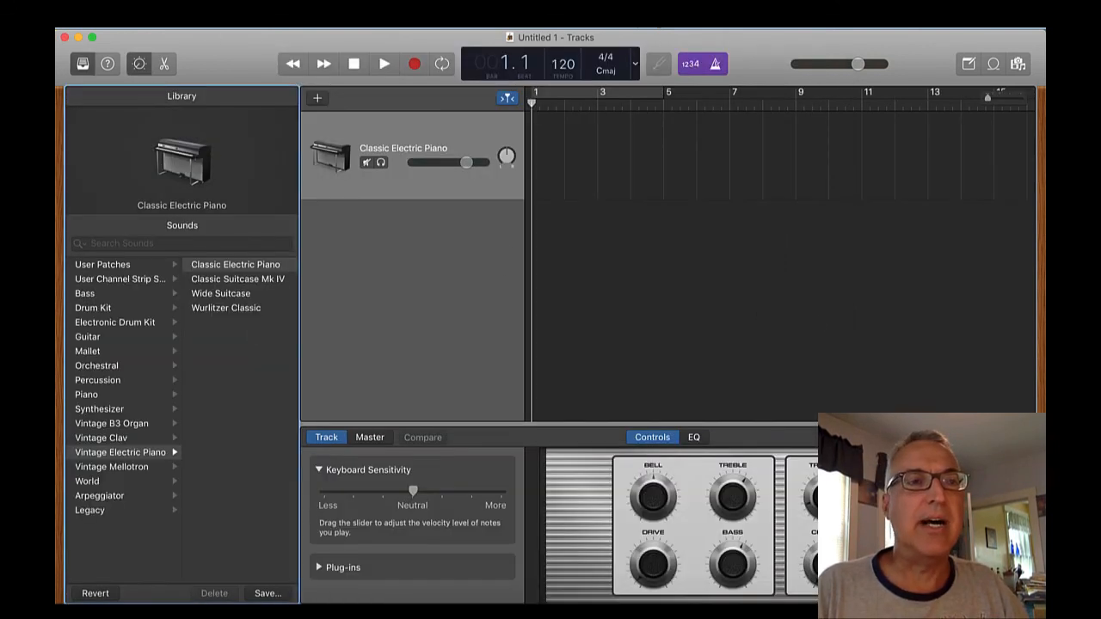
pyautogui.click(82, 63)
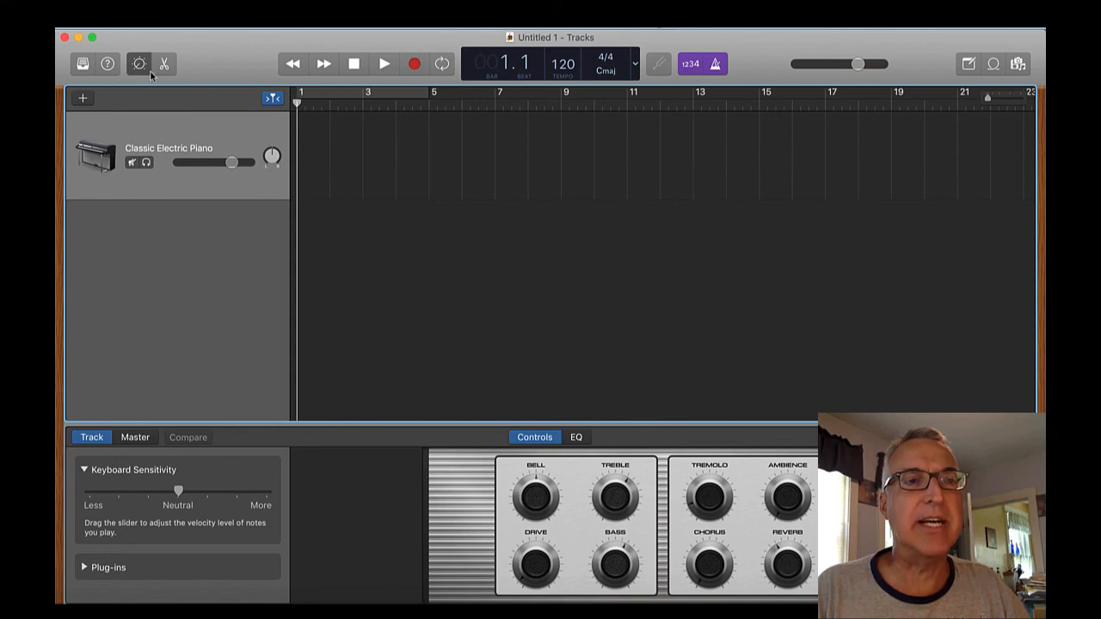
pyautogui.click(139, 65)
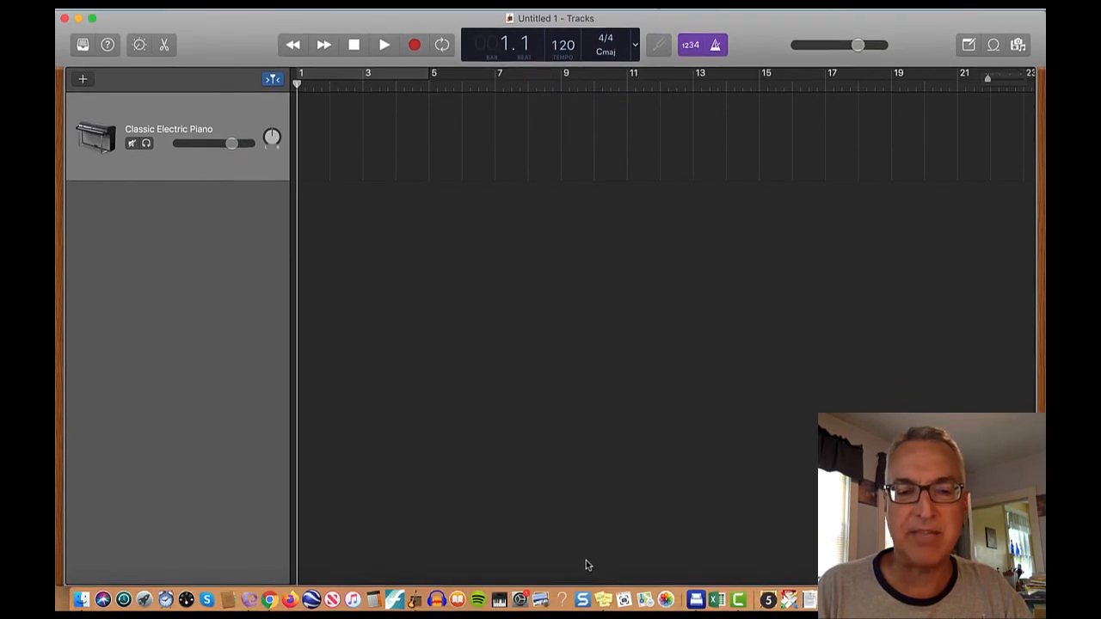
# Step: Switch to Finale and create a new default document
pyautogui.click(394, 585)
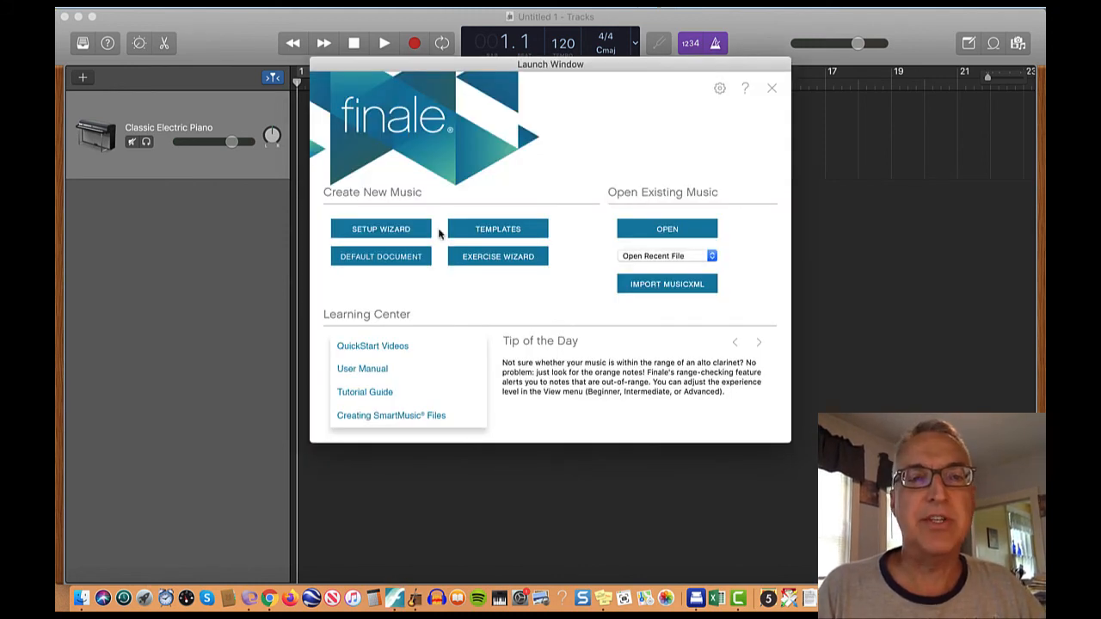
pyautogui.click(367, 256)
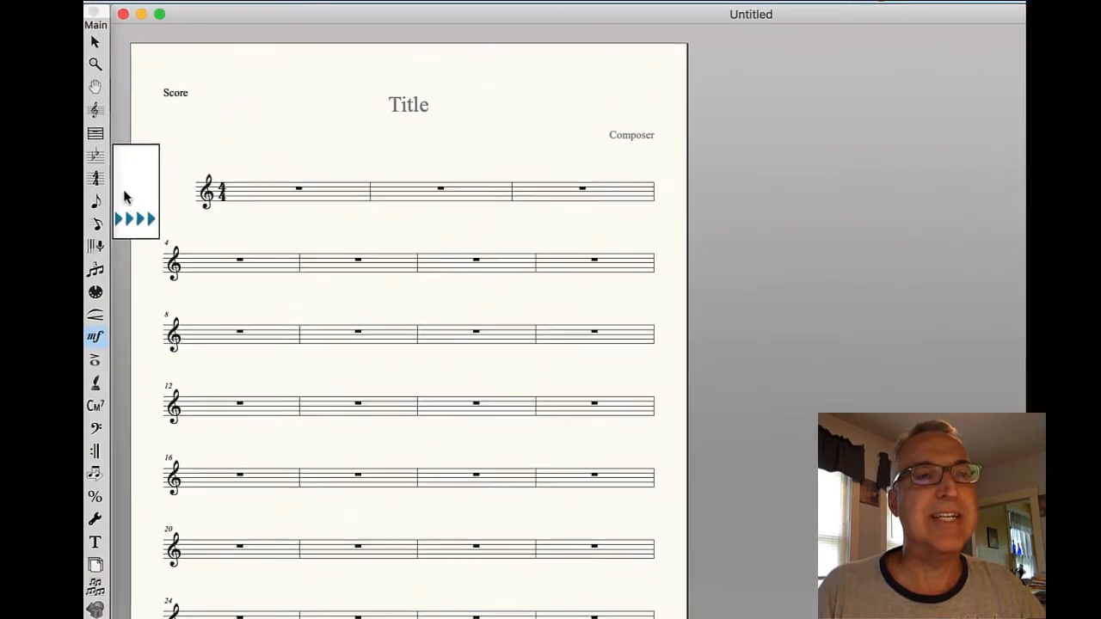
# Step: Set the time signature of measure 2 only to 7/8, with seven eighth-note beats
pyautogui.click(98, 180)
pyautogui.click(429, 192)
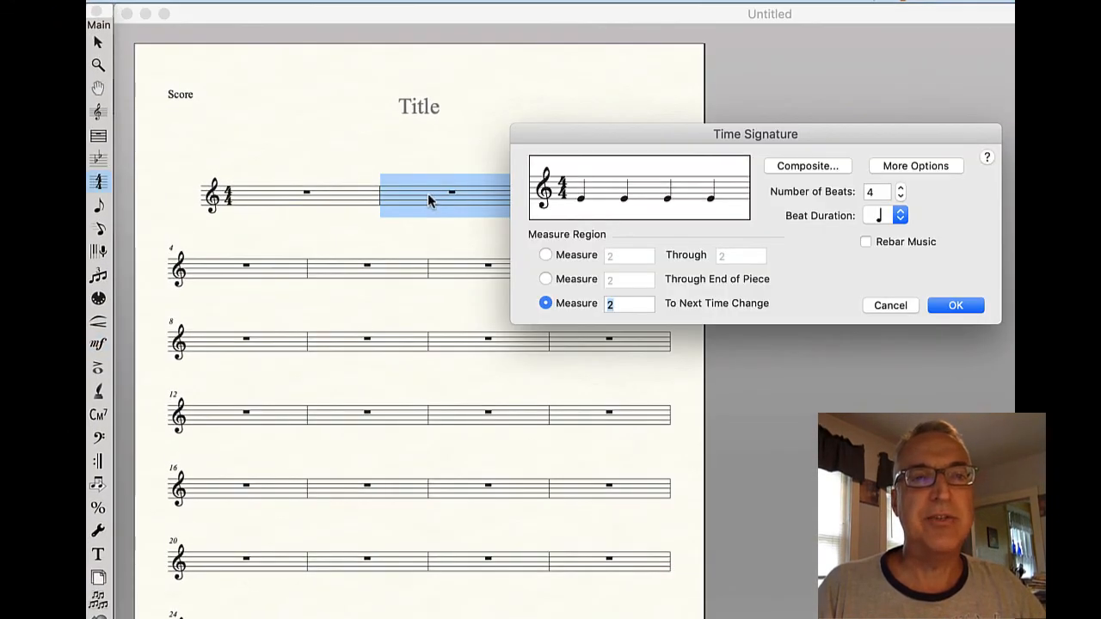
pyautogui.click(901, 188)
pyautogui.click(901, 187)
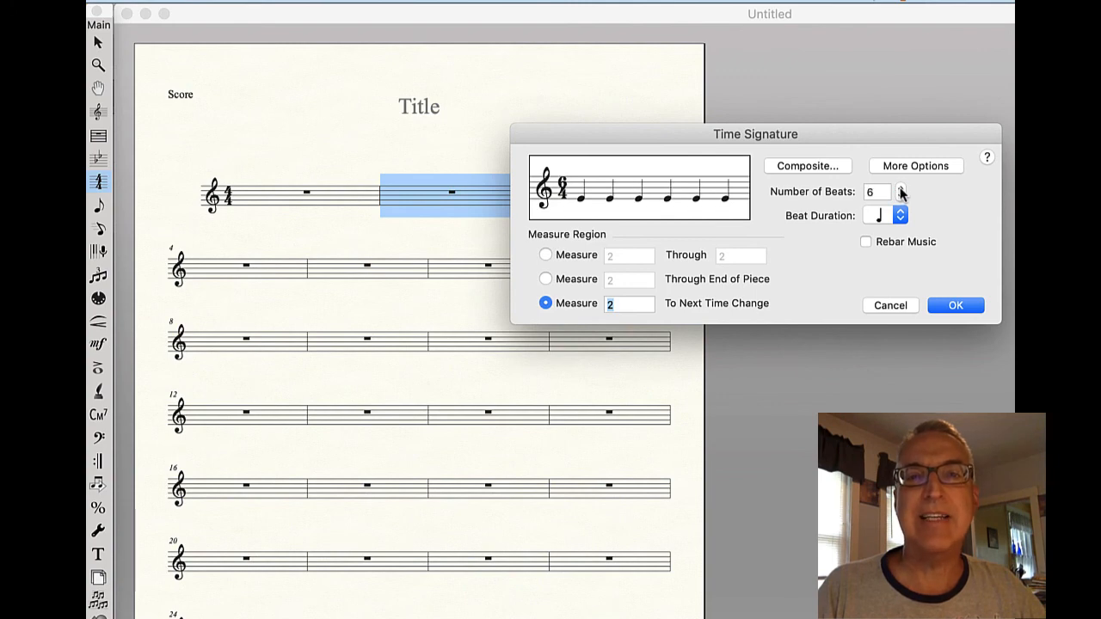
pyautogui.click(900, 187)
pyautogui.click(901, 216)
pyautogui.click(905, 239)
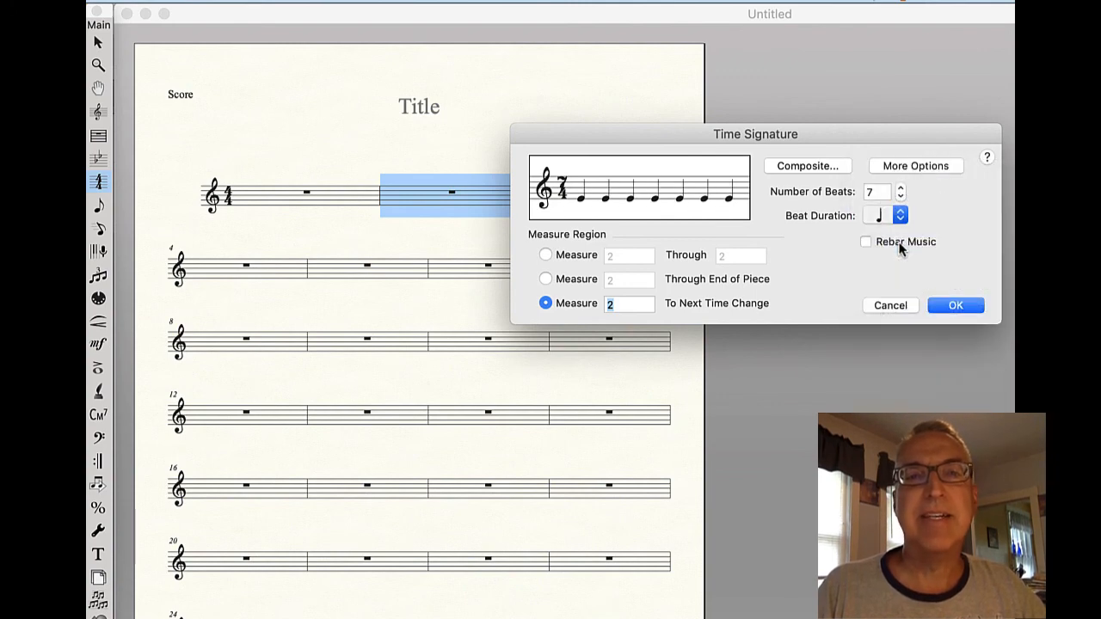
pyautogui.click(546, 256)
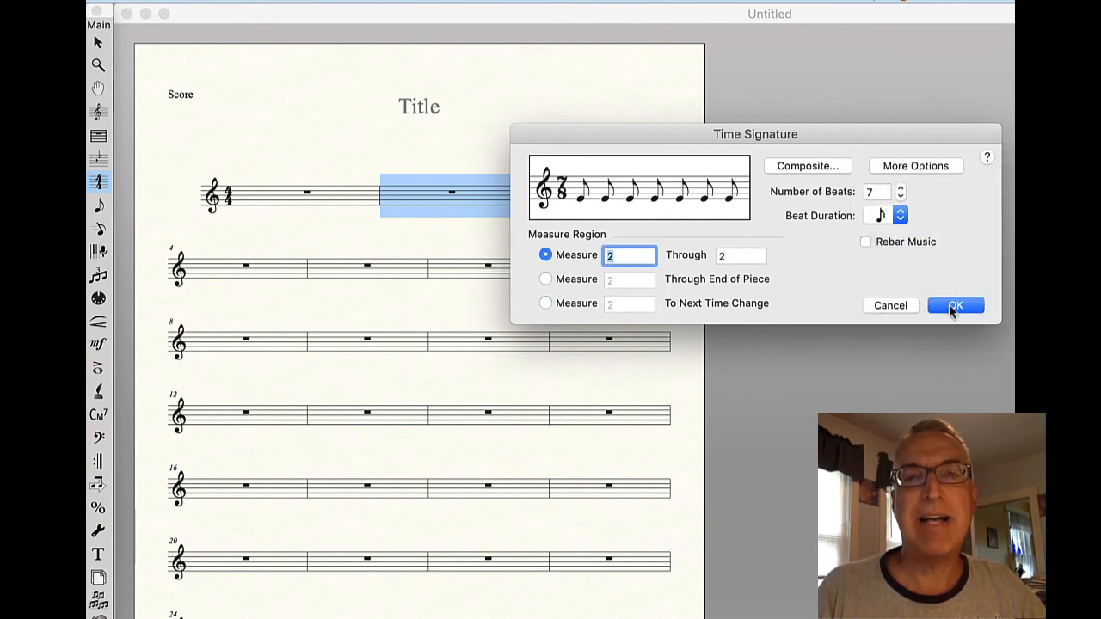
pyautogui.click(954, 306)
# Step: Set the time signature of measure 3 only to 5/8, with five eighth-note beats
pyautogui.click(622, 197)
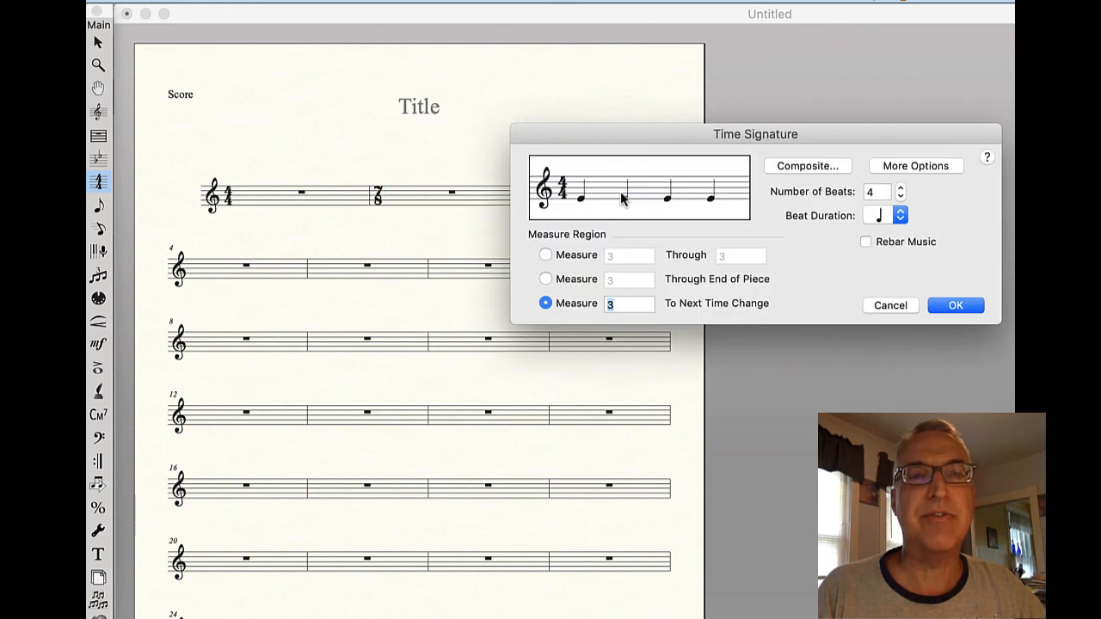
pyautogui.click(898, 187)
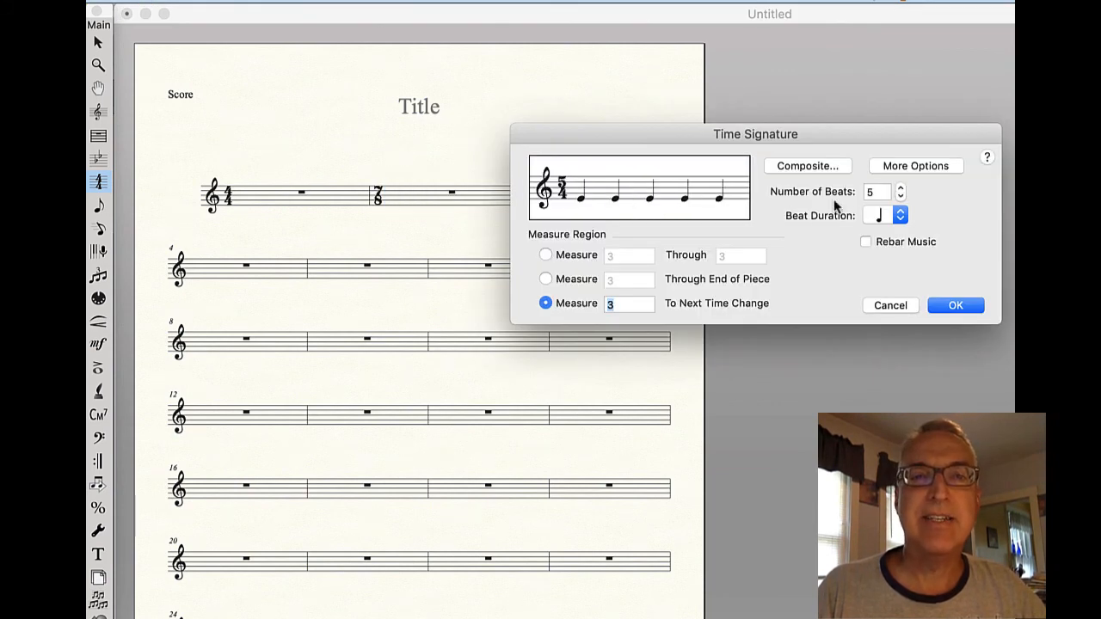
pyautogui.click(901, 217)
pyautogui.click(903, 241)
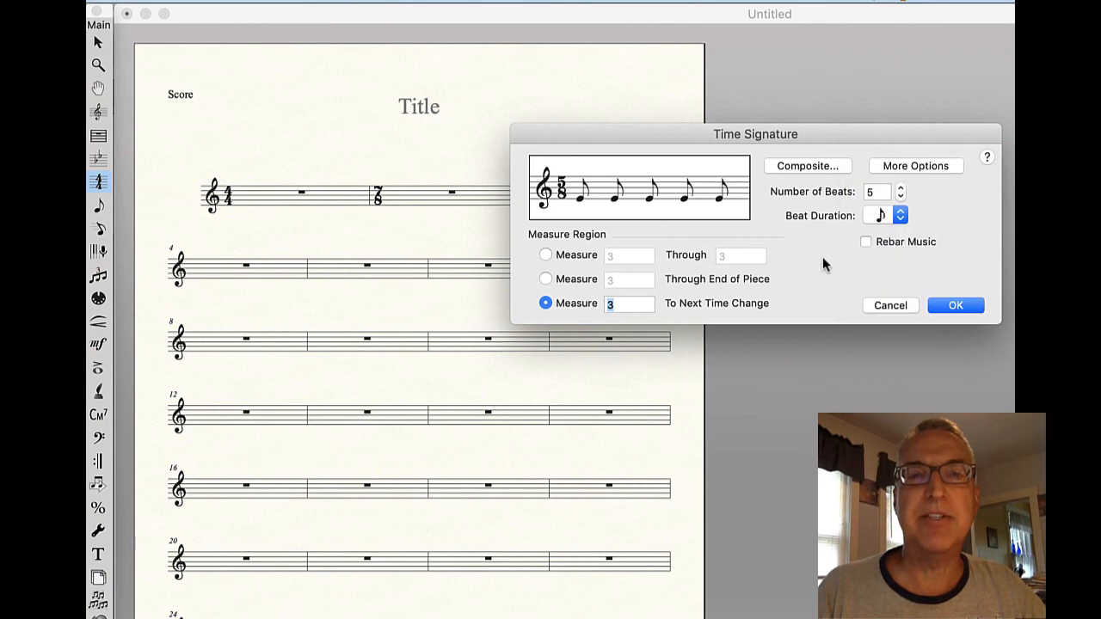
pyautogui.click(545, 256)
pyautogui.click(946, 305)
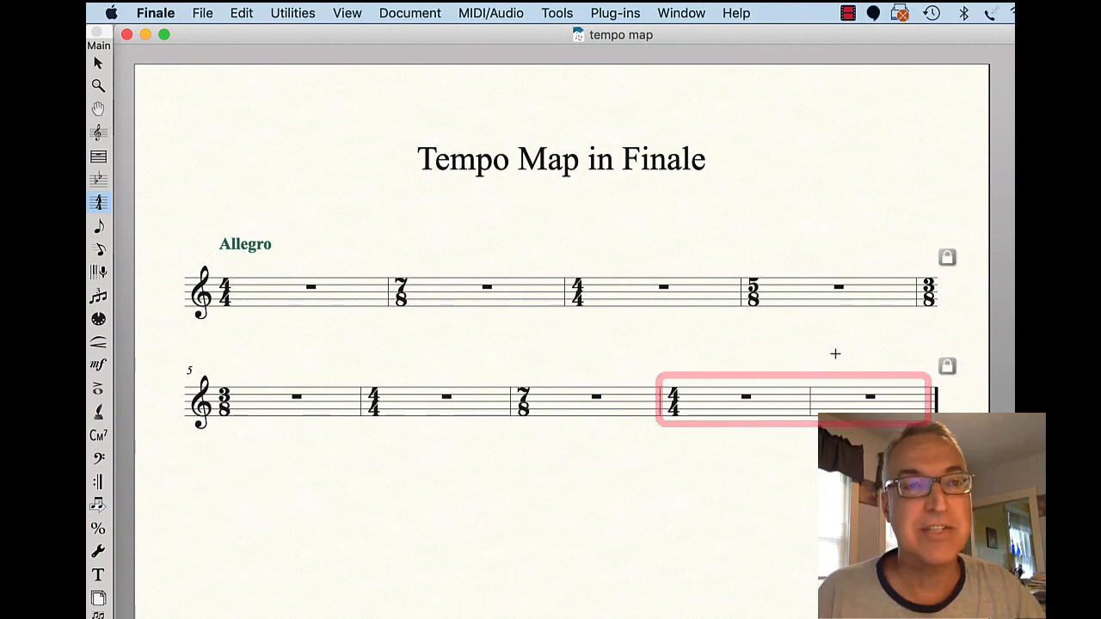
# Step: Export the tempo map score to the Desktop as a Format 1 MIDI file named "tempo map example", saving bookmarks as markers
pyautogui.click(202, 14)
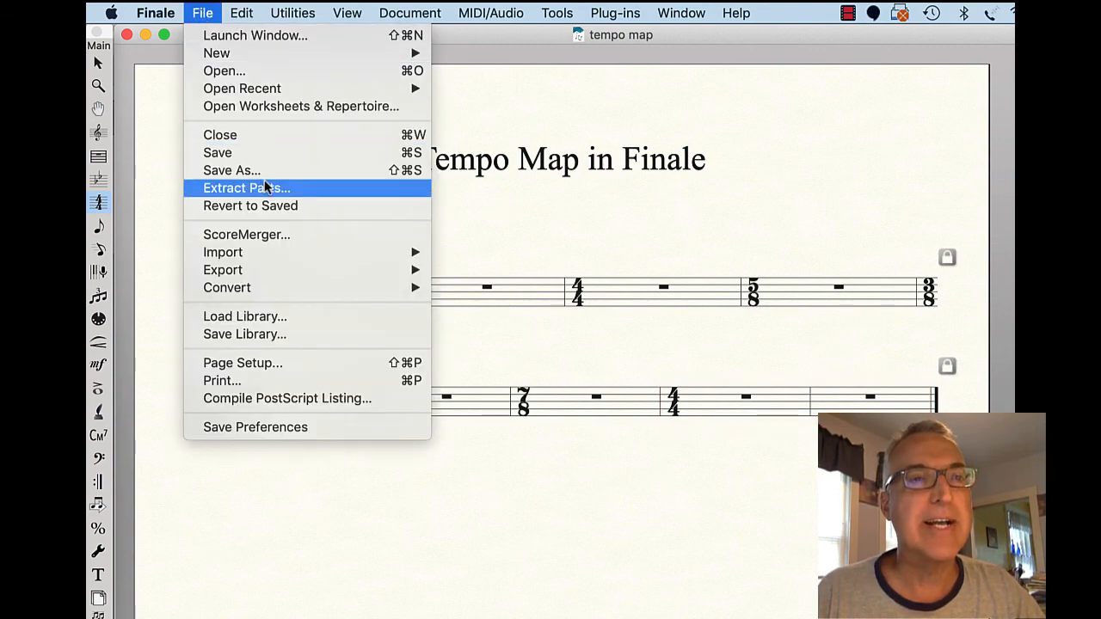
pyautogui.moveTo(260, 271)
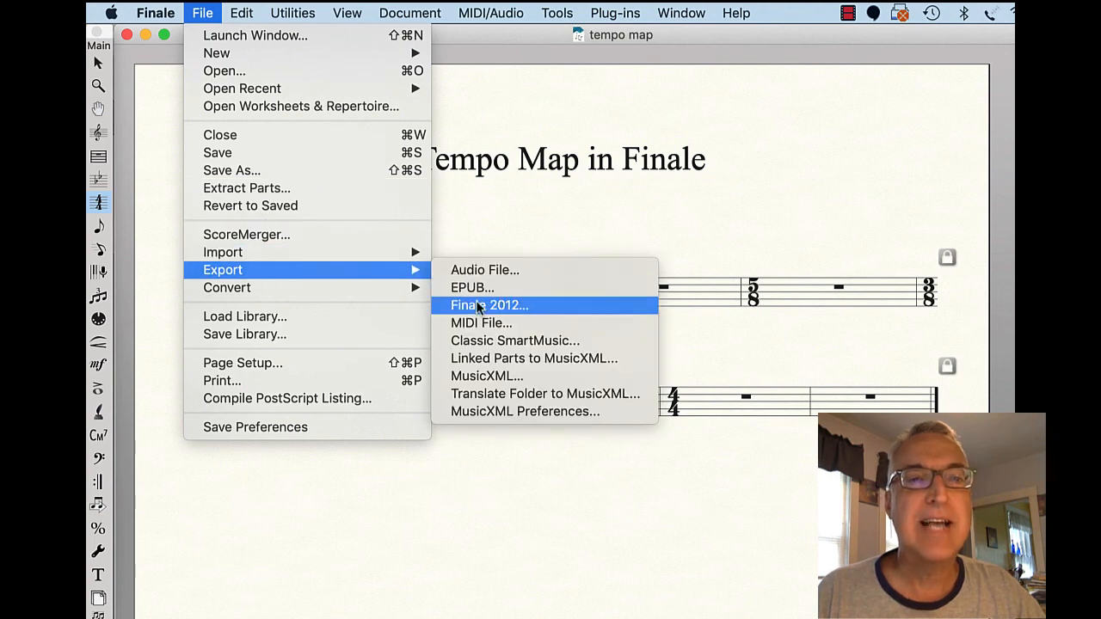
pyautogui.click(540, 331)
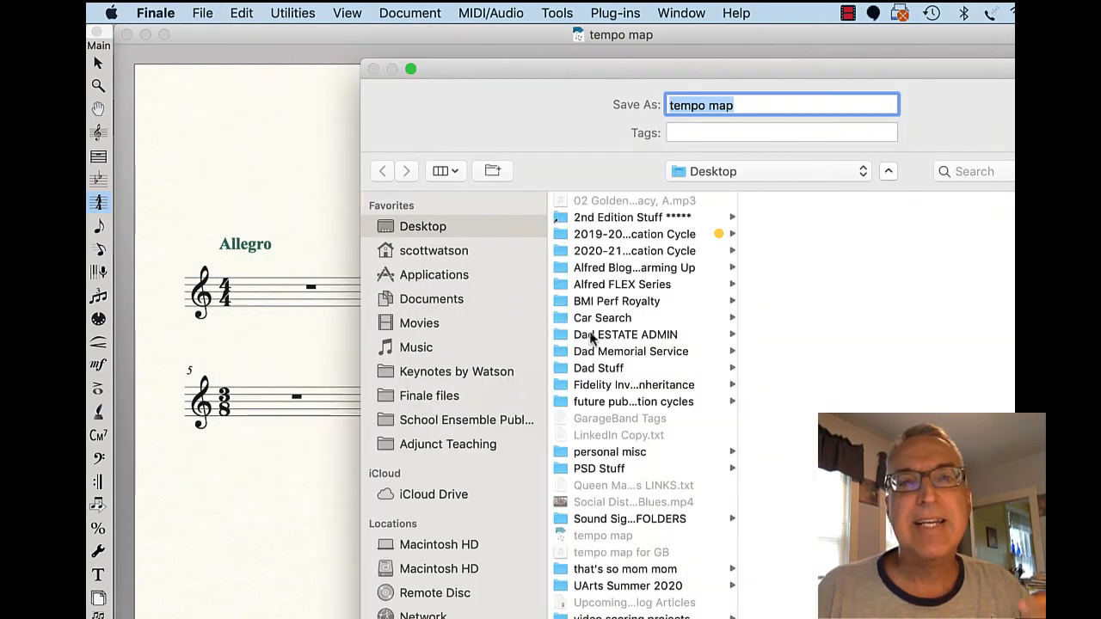
pyautogui.click(742, 104)
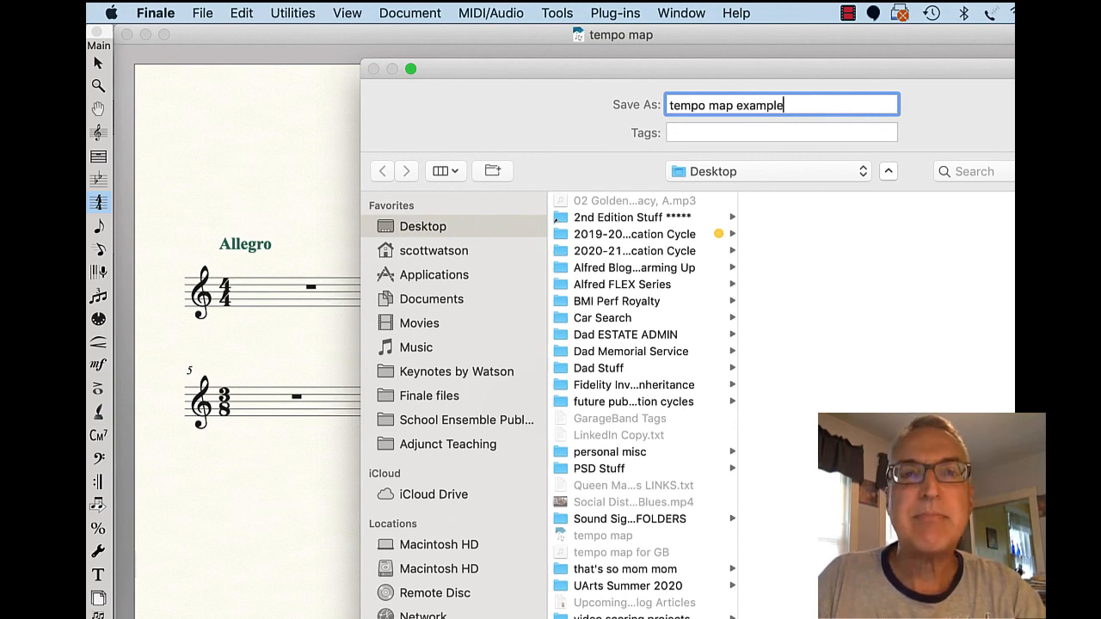
pyautogui.press('Return')
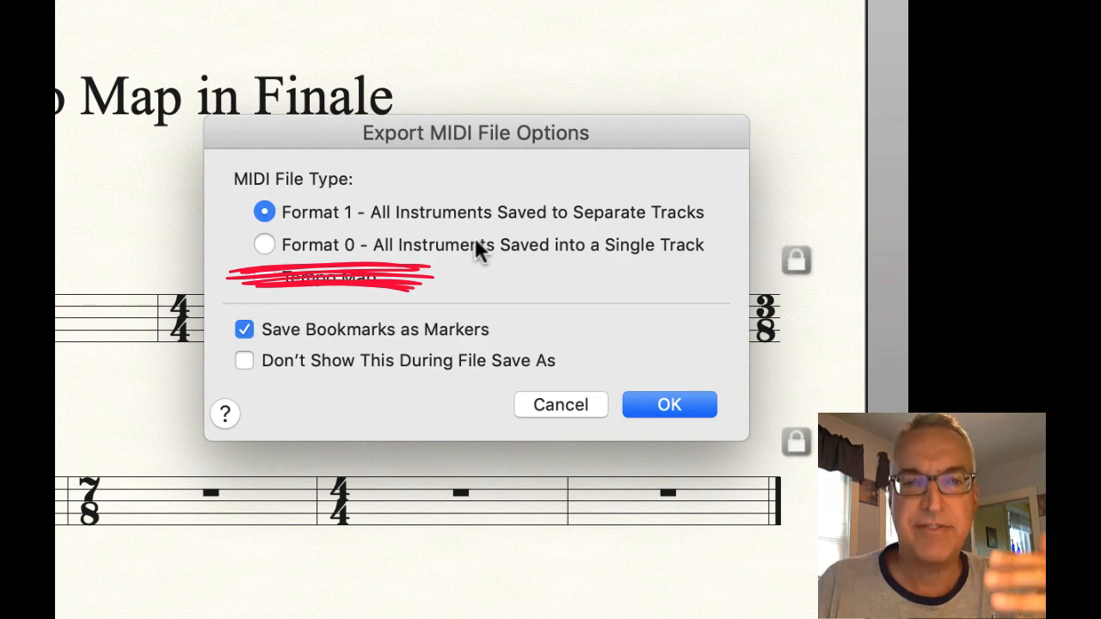
pyautogui.click(667, 406)
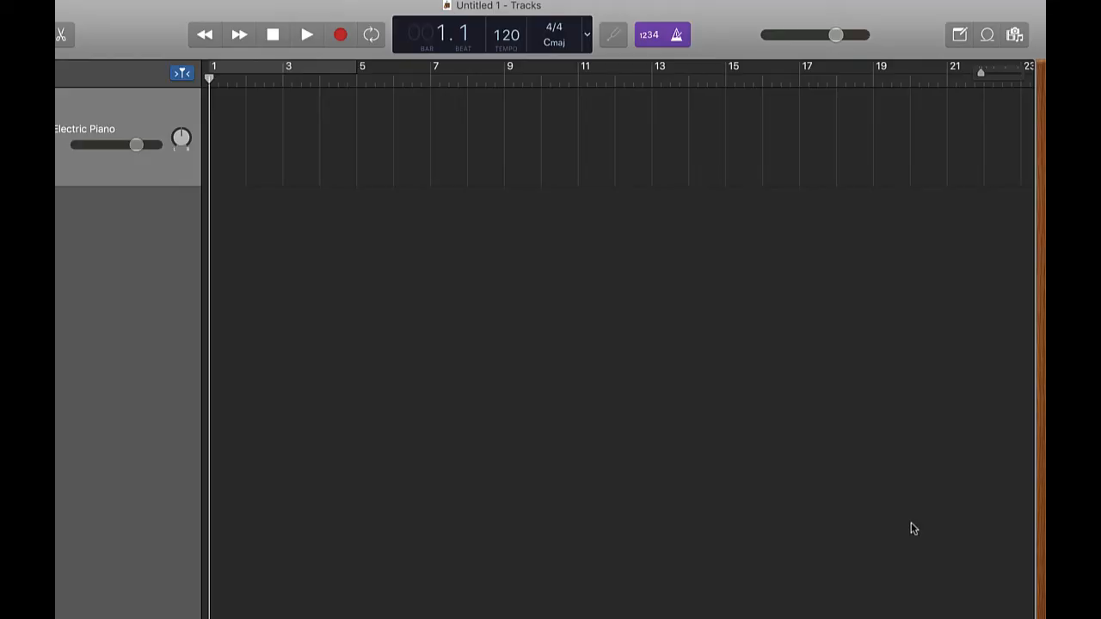
# Step: Switch to GarageBand and bring the "tempo map example" MIDI file from the desktop into the tracks area at bar 1, importing its tempo information
pyautogui.moveTo(1045, 344); pyautogui.dragTo(921, 344)
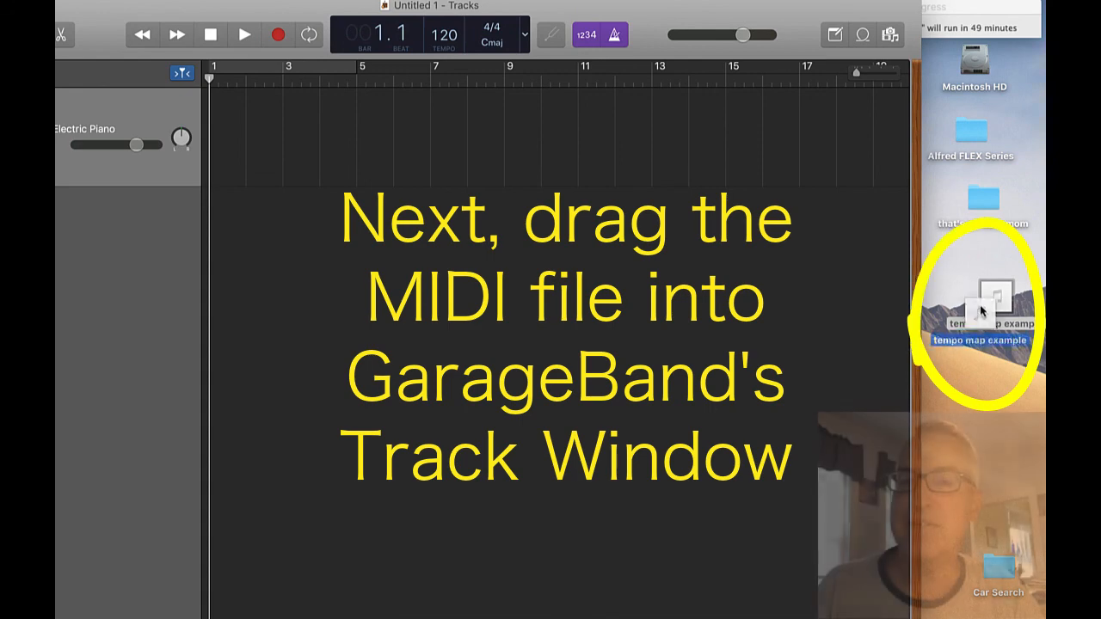
pyautogui.moveTo(993, 297); pyautogui.dragTo(212, 258)
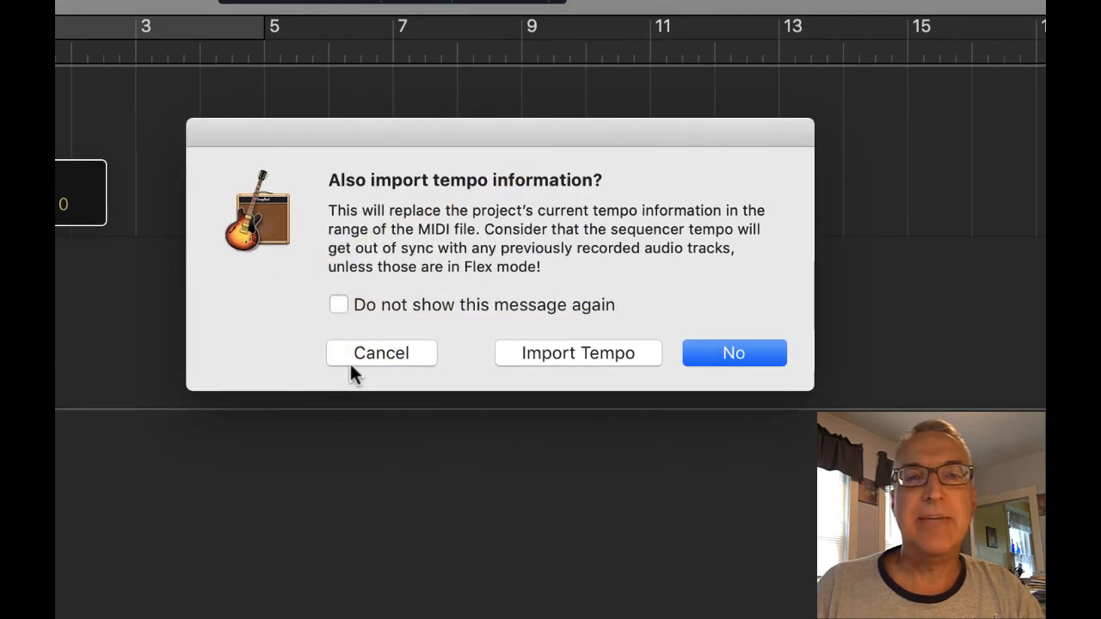
pyautogui.click(574, 355)
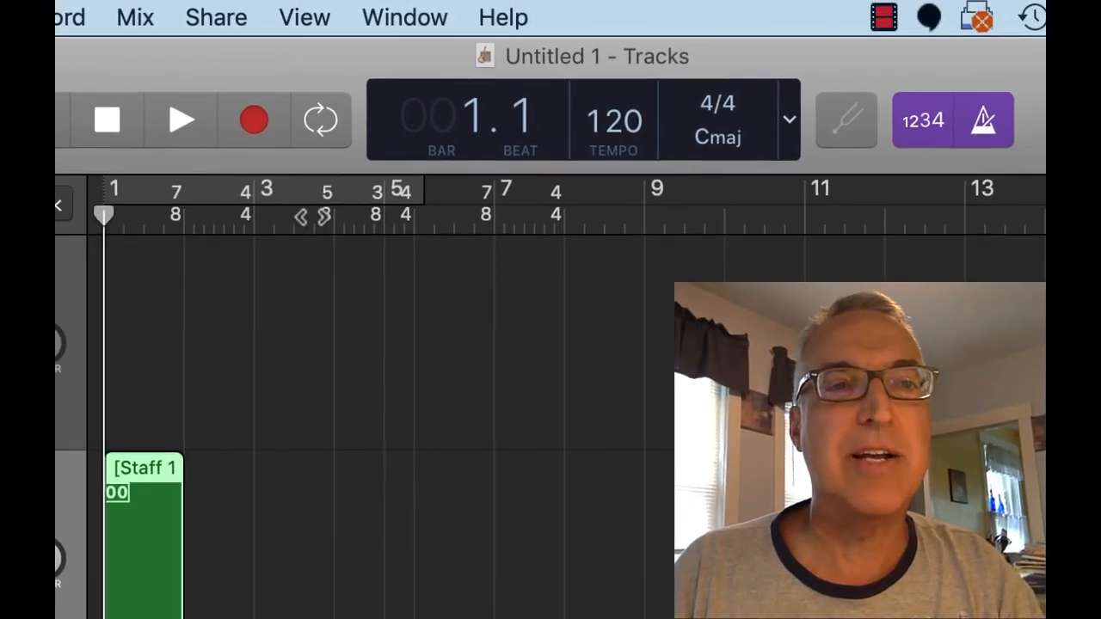
# Step: Play through the bars with the imported meter changes, then delete the Staff 1 region from the Steinway Grand Piano track
pyautogui.click(178, 123)
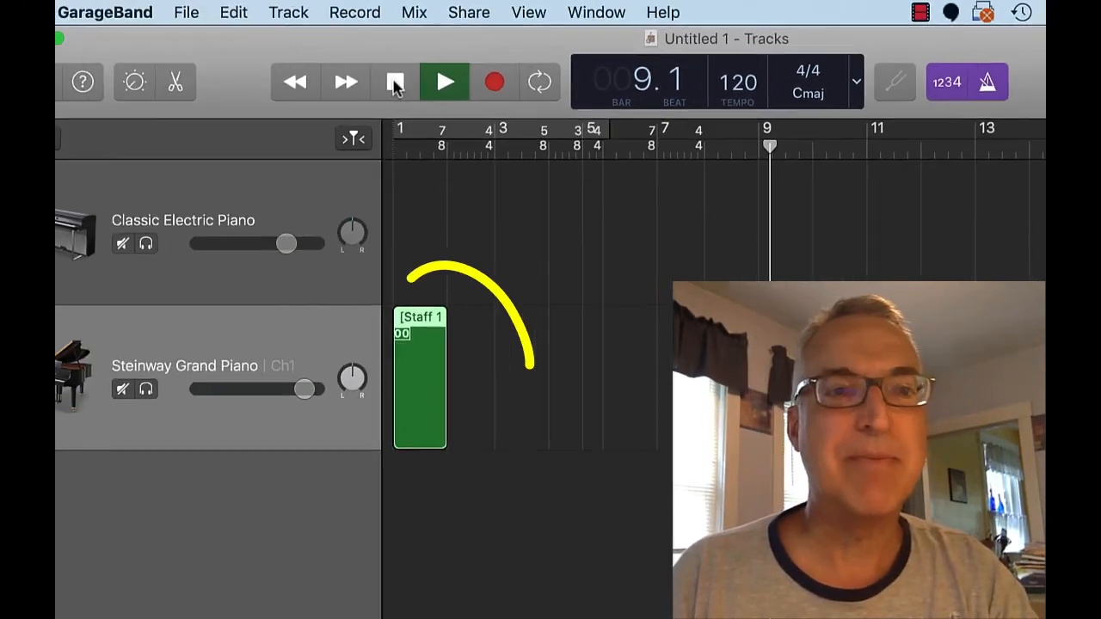
pyautogui.click(156, 113)
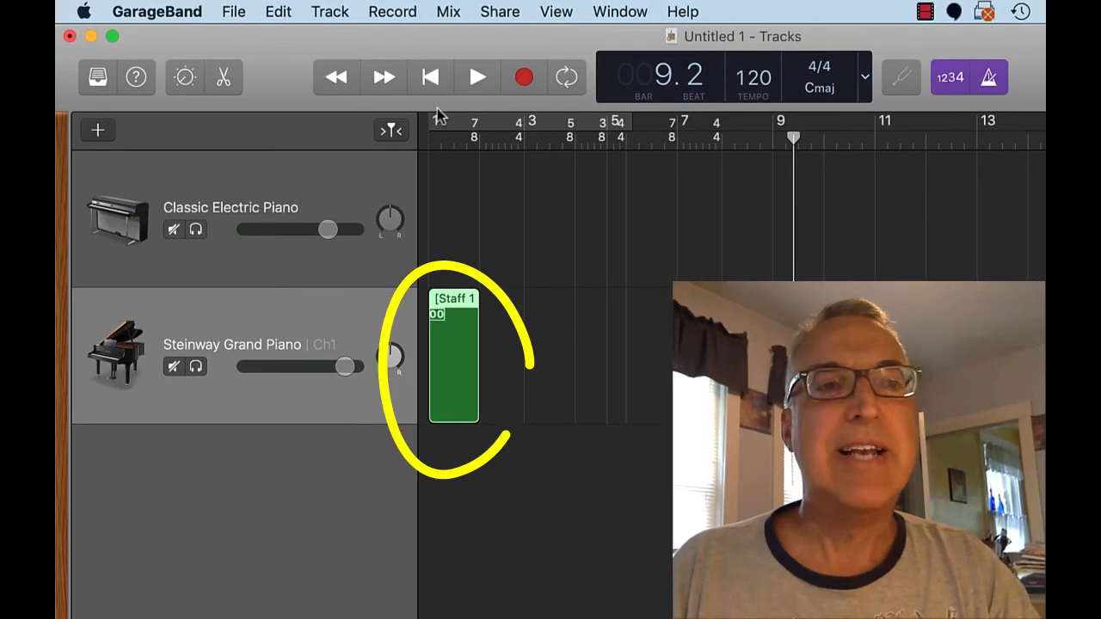
pyautogui.press('Delete')
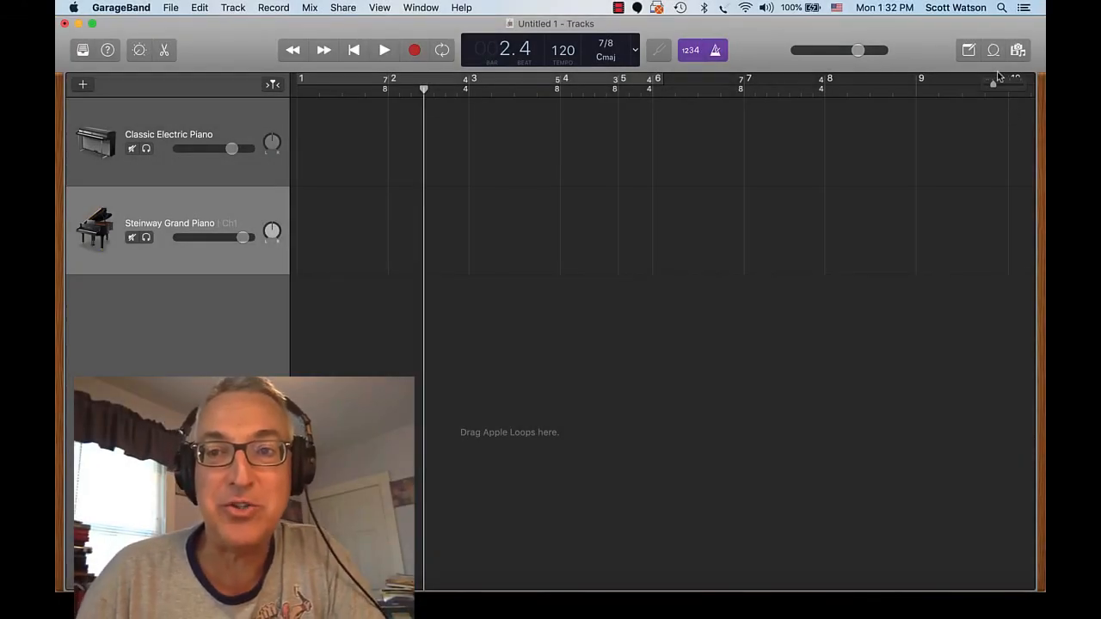
# Step: Browse the All Drums Apple Loops and add Syncopated Tom Beat 01 on a new track at bar 1
pyautogui.click(992, 51)
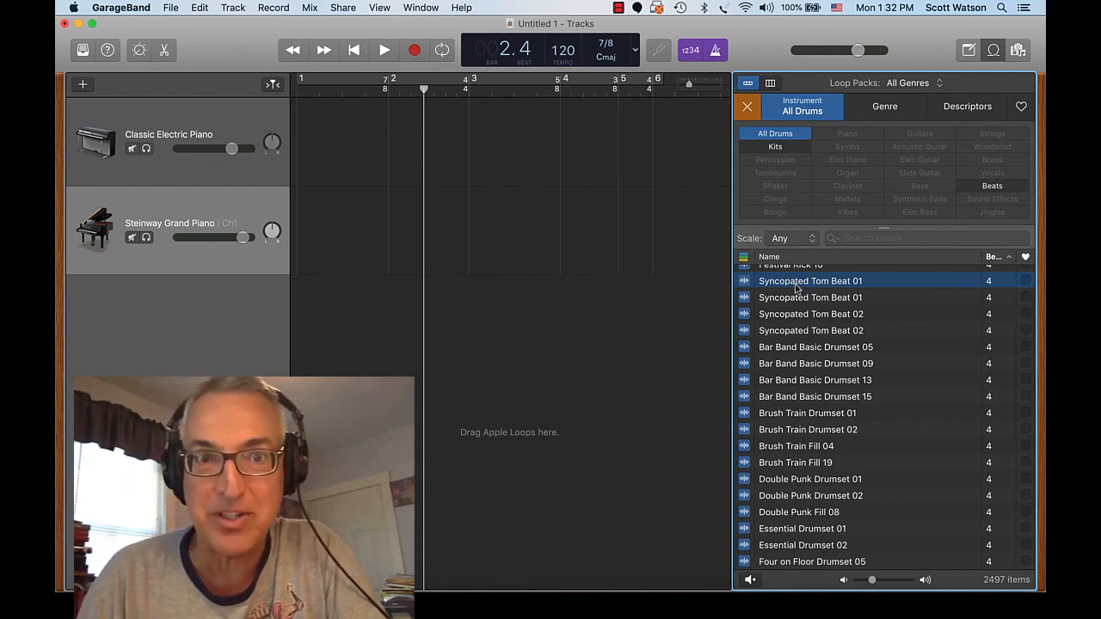
pyautogui.moveTo(798, 286); pyautogui.dragTo(301, 315)
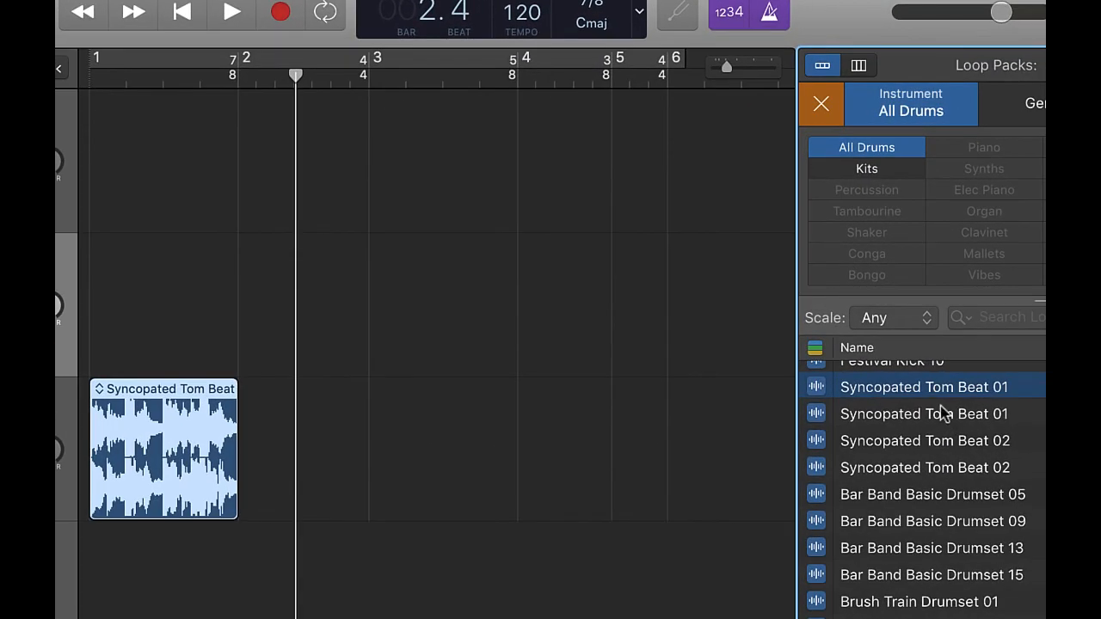
# Step: Add a second Syncopated Tom Beat 01 loop at bar 2 and trim its end to fit the 7/8 measure
pyautogui.moveTo(935, 393); pyautogui.dragTo(241, 459)
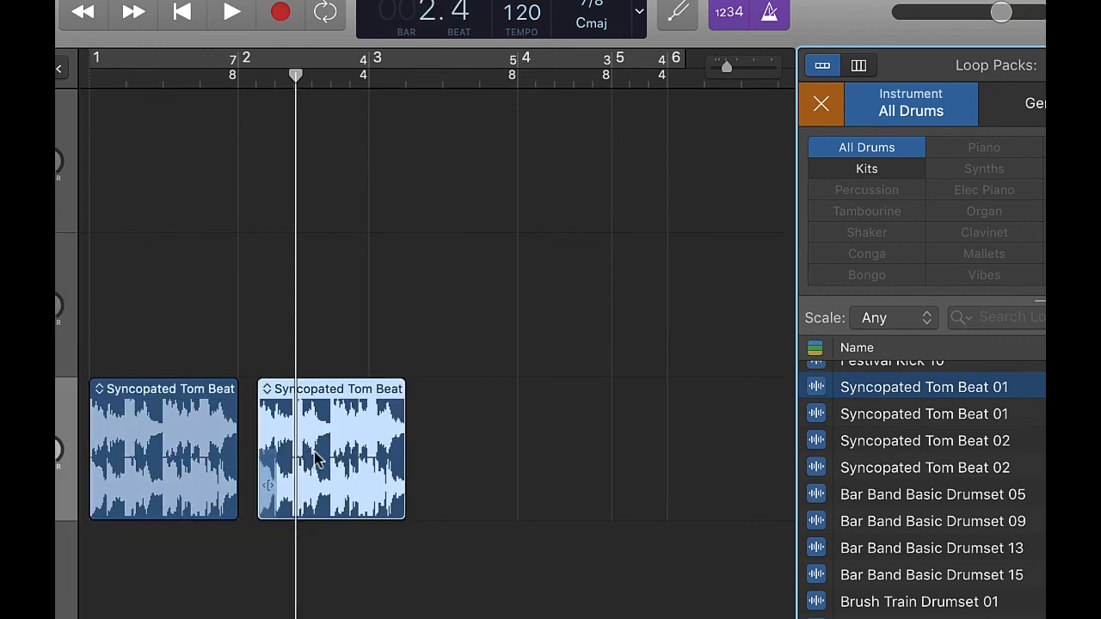
pyautogui.moveTo(314, 457); pyautogui.dragTo(297, 460)
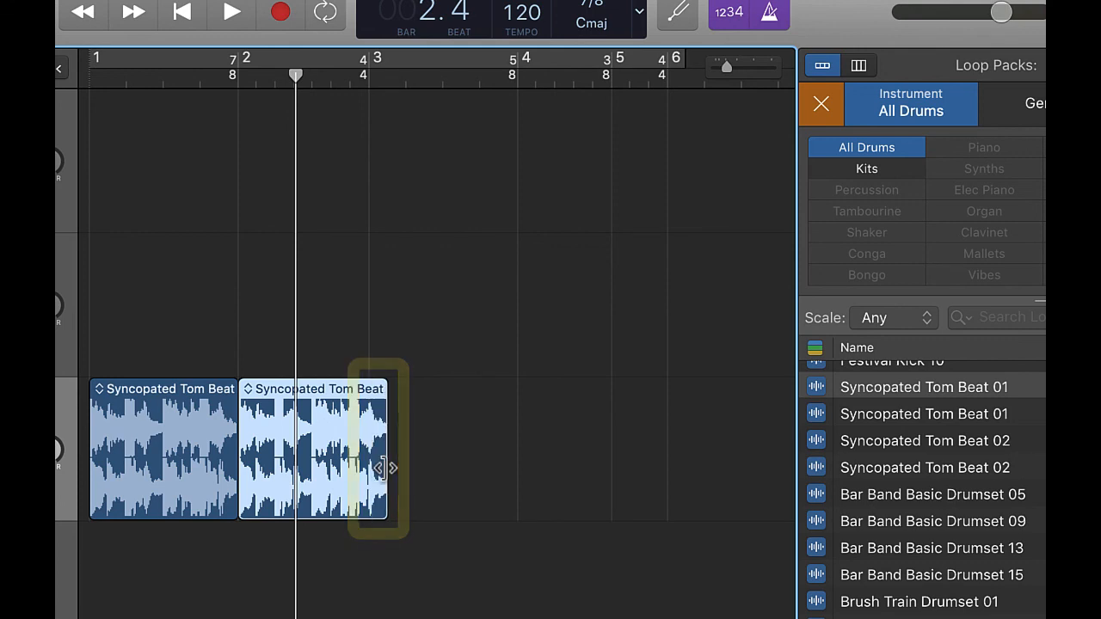
pyautogui.moveTo(387, 467); pyautogui.dragTo(363, 467)
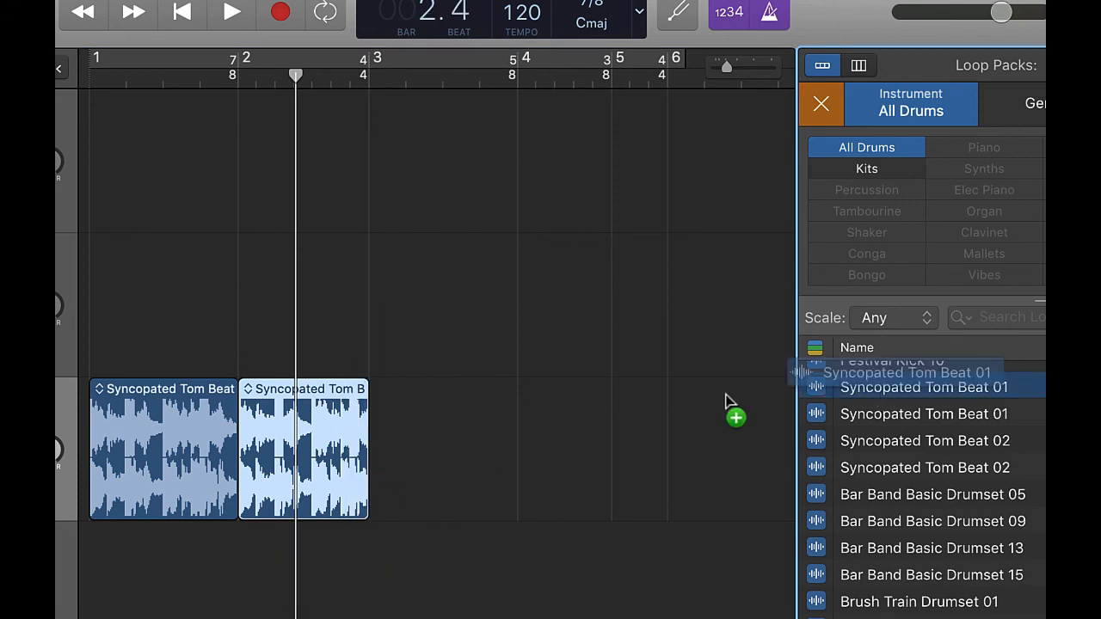
# Step: Add a third Syncopated Tom Beat 01 loop at the start of bar 3 on the same track
pyautogui.moveTo(725, 401); pyautogui.dragTo(374, 416)
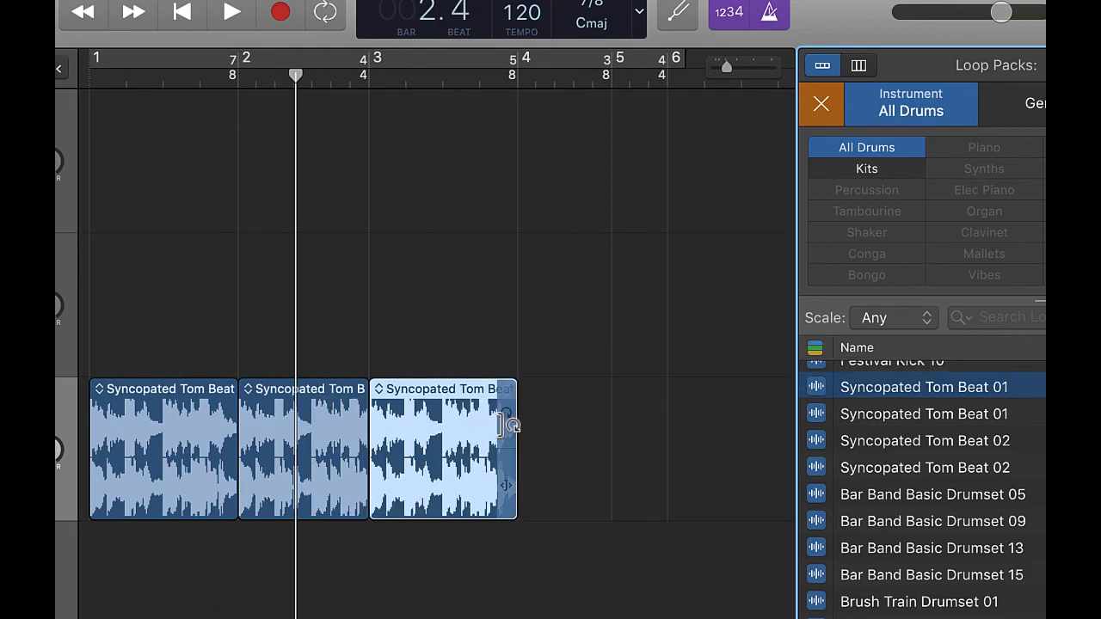